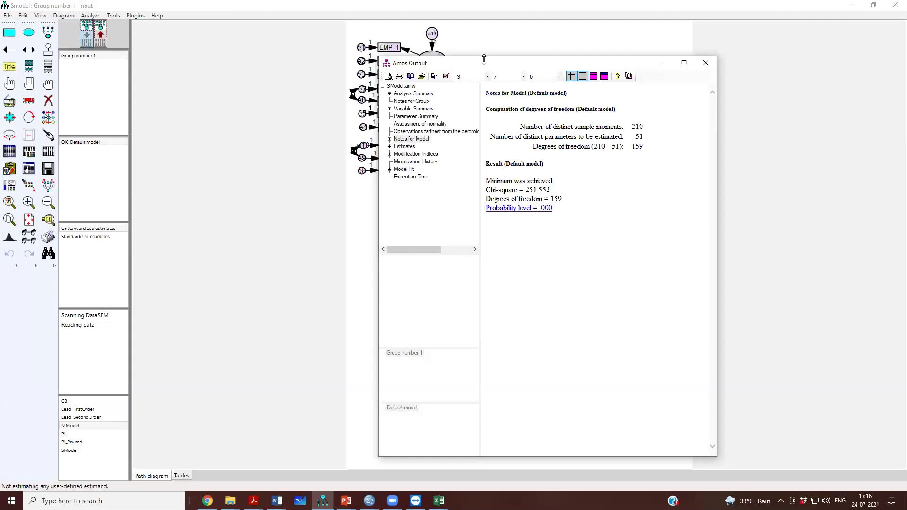
Step: Shrink the output window, save SModel.amw and open the MModel path diagram
drag(484, 59, 532, 60)
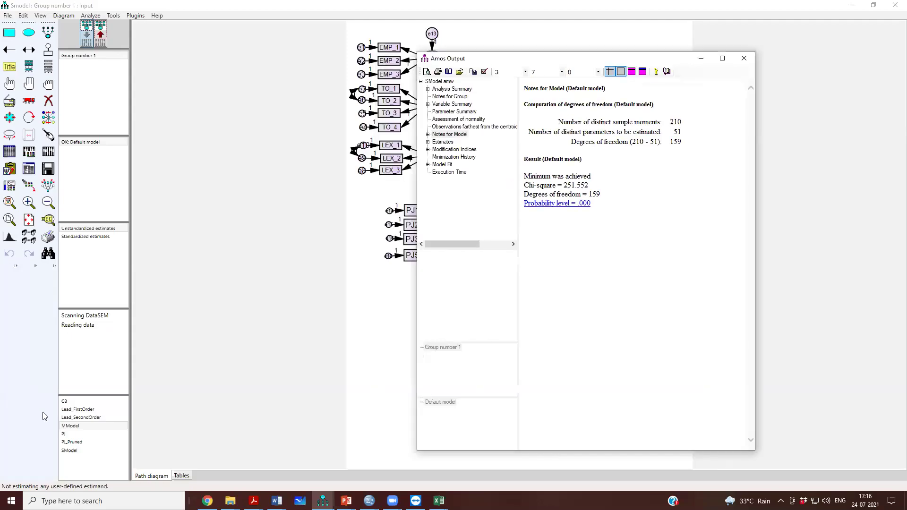
click(68, 433)
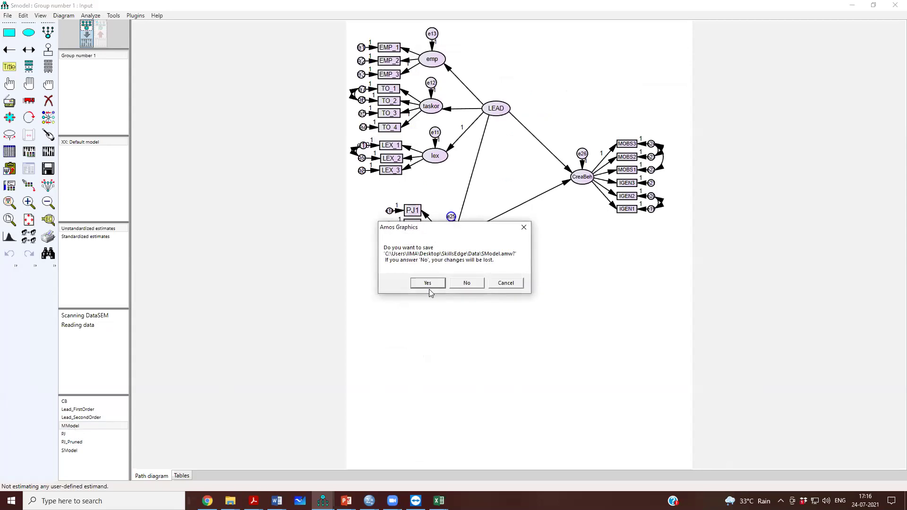
click(427, 283)
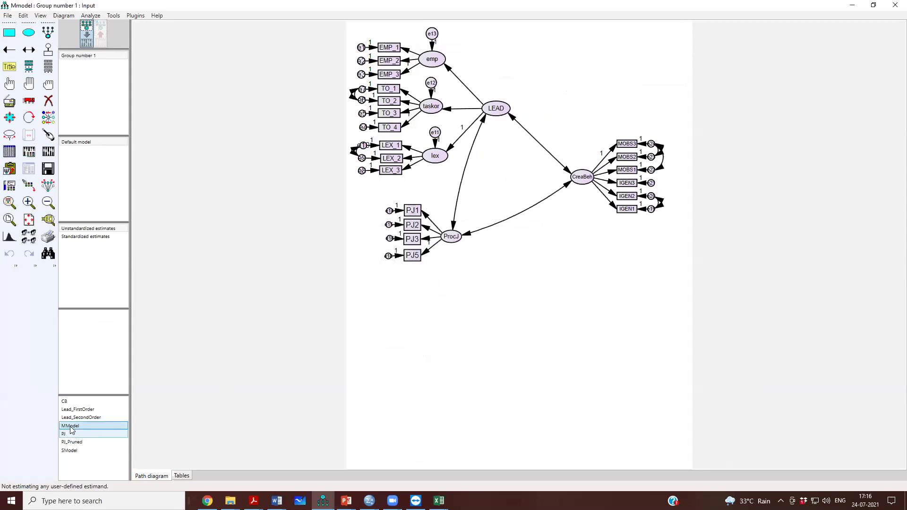
Step: Attach DataSEM.sav as MModel's data file after the missing-data warning, then run estimation
click(47, 156)
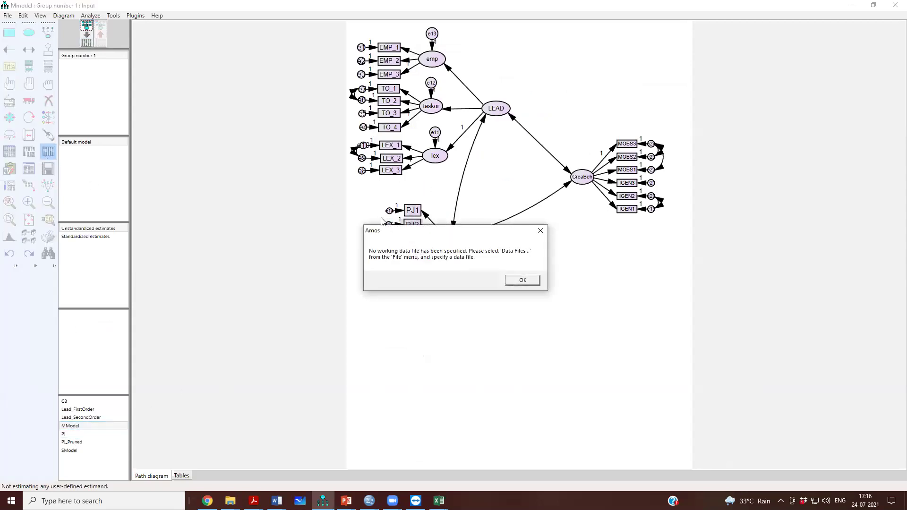
click(533, 282)
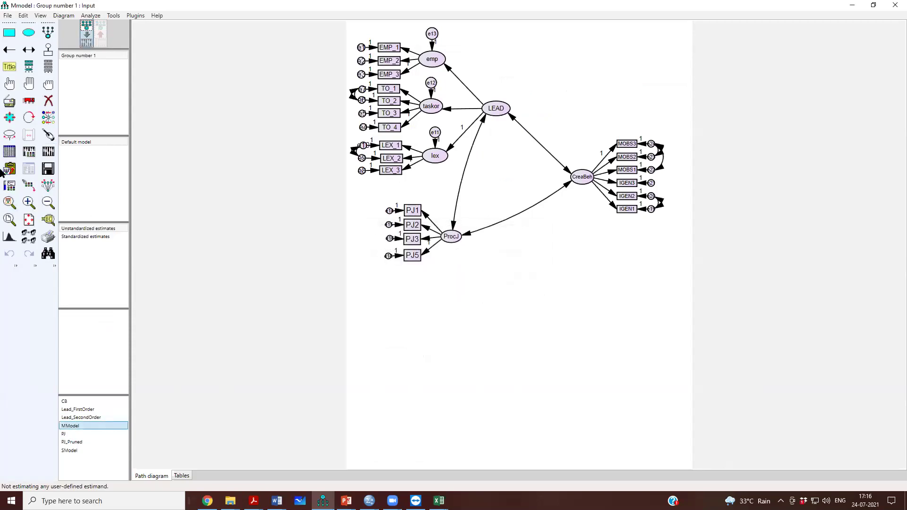
click(10, 152)
click(390, 252)
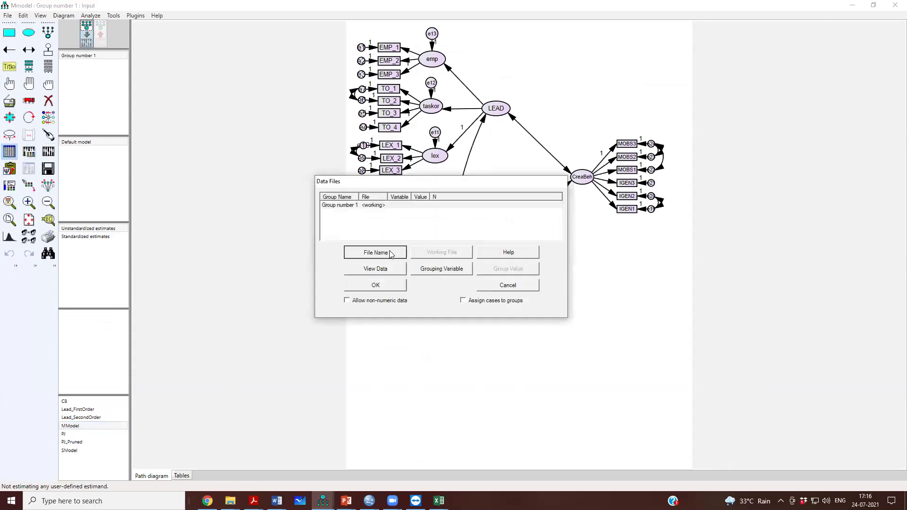
click(441, 267)
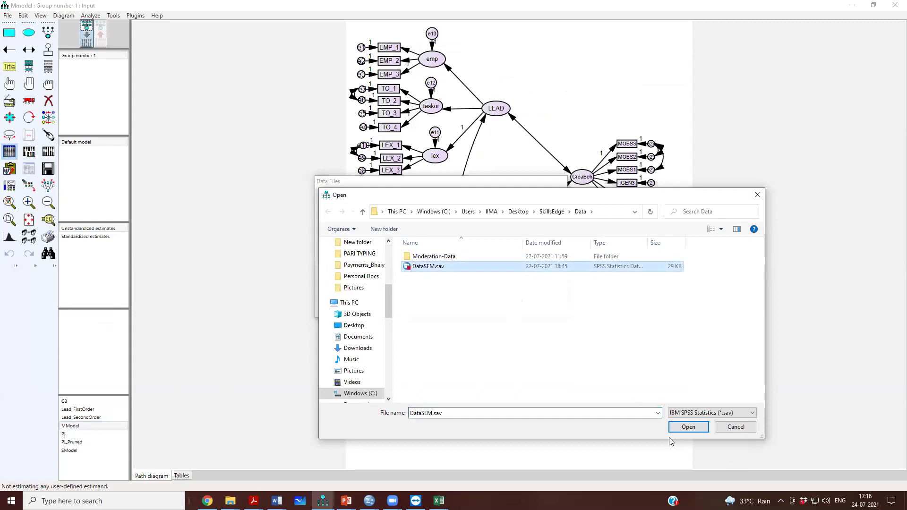
click(687, 428)
click(376, 285)
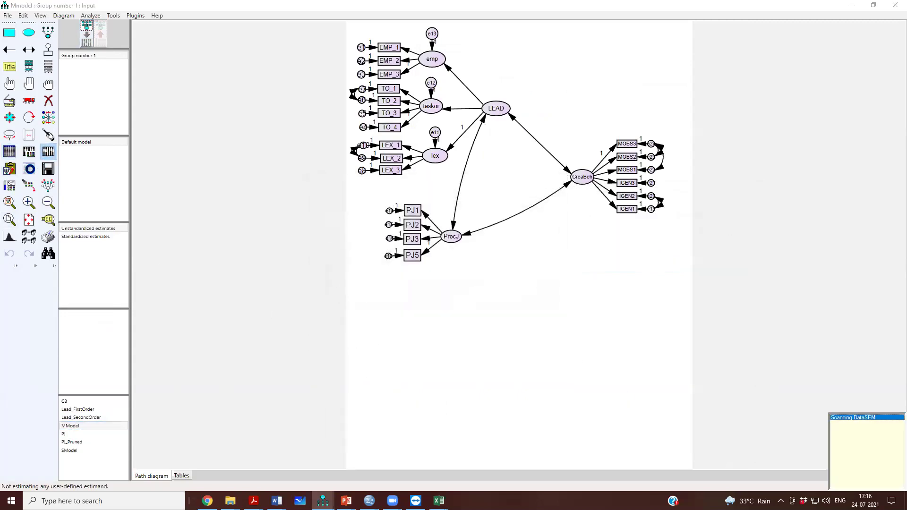
Step: Highlight MModel's chi-square of 251.552 with 159 df, then move on to SModel
click(29, 169)
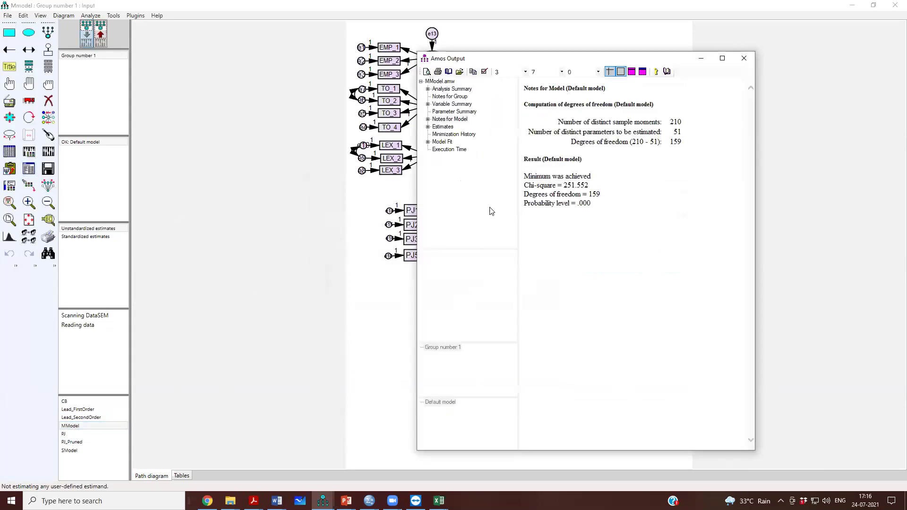
drag(550, 187, 604, 202)
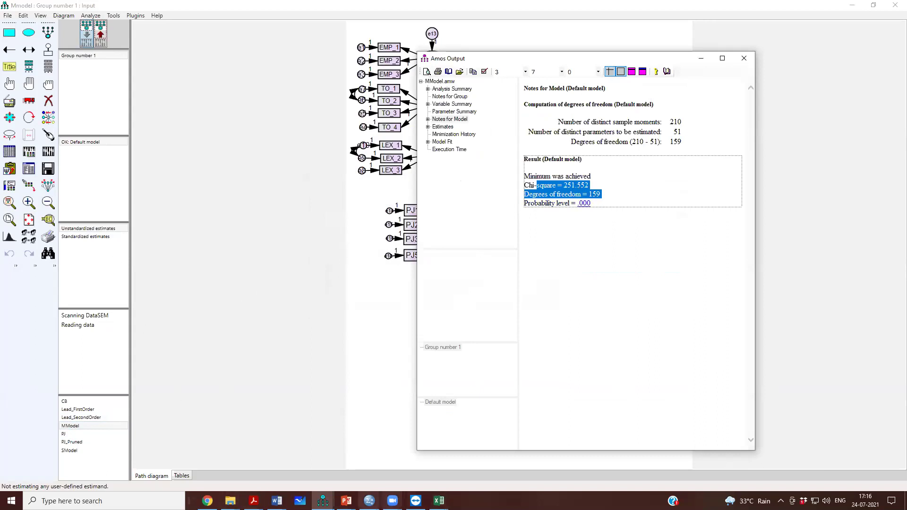
click(323, 501)
click(362, 466)
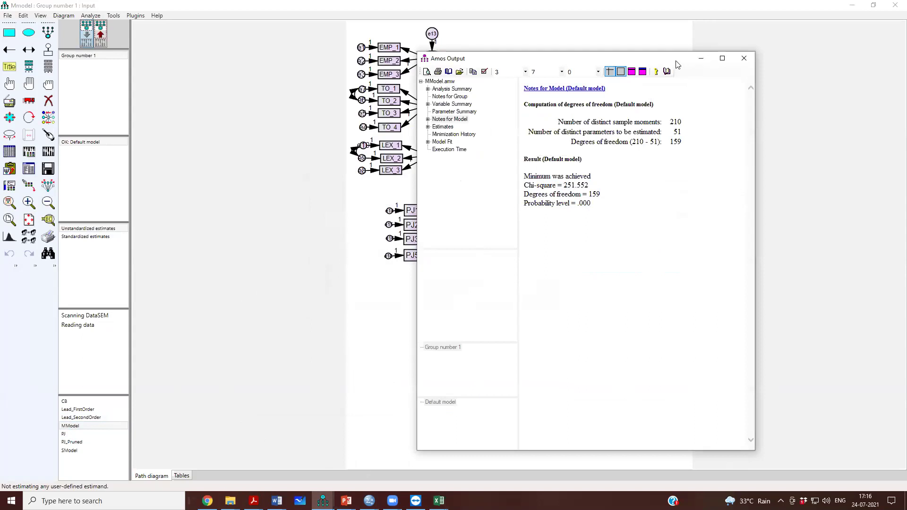
drag(679, 60, 556, 44)
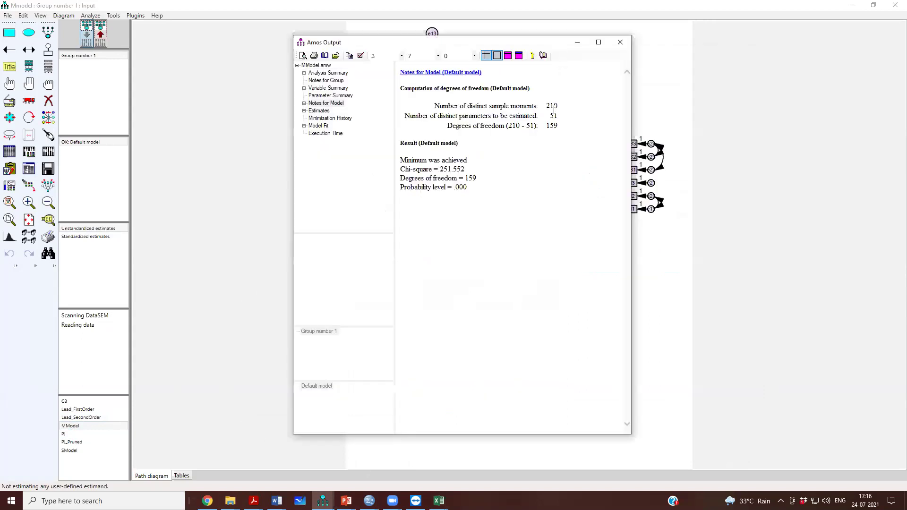
click(70, 451)
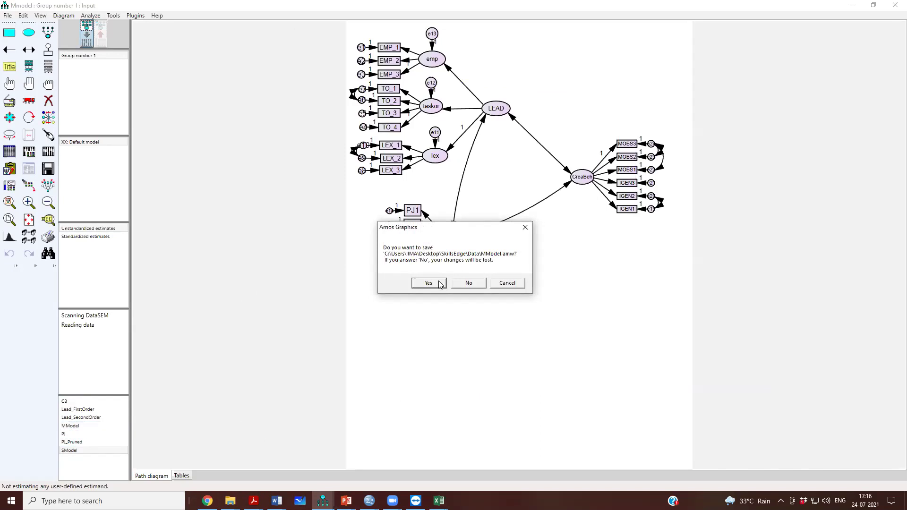
Step: Save MModel.amw and dock SModel's output window at the left edge of the screen
click(429, 283)
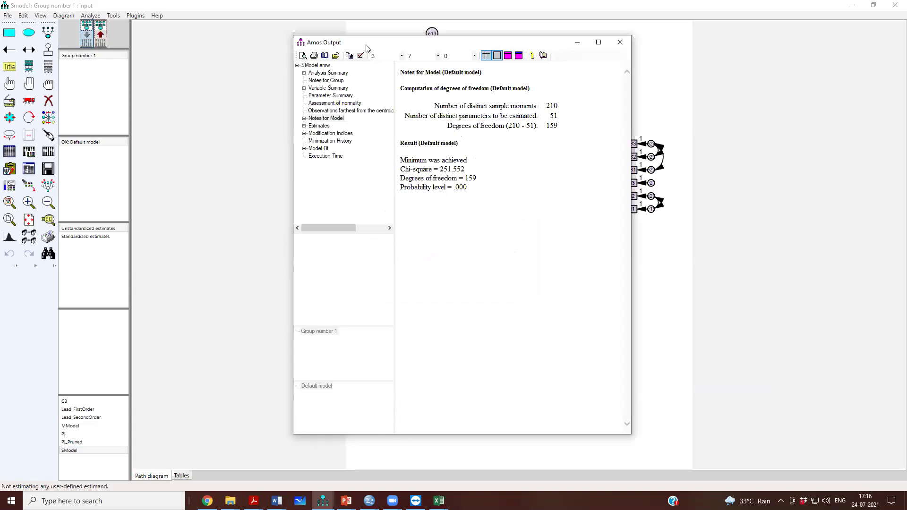
drag(367, 48, 76, 44)
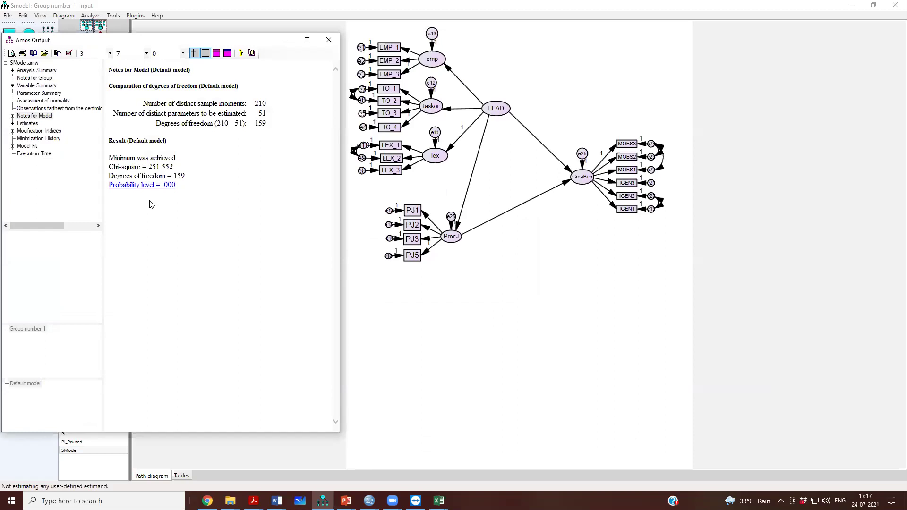
Step: Scroll through SModel's model fit tables (GFI, CFI, RMSEA), then show the regression weight estimates
click(30, 146)
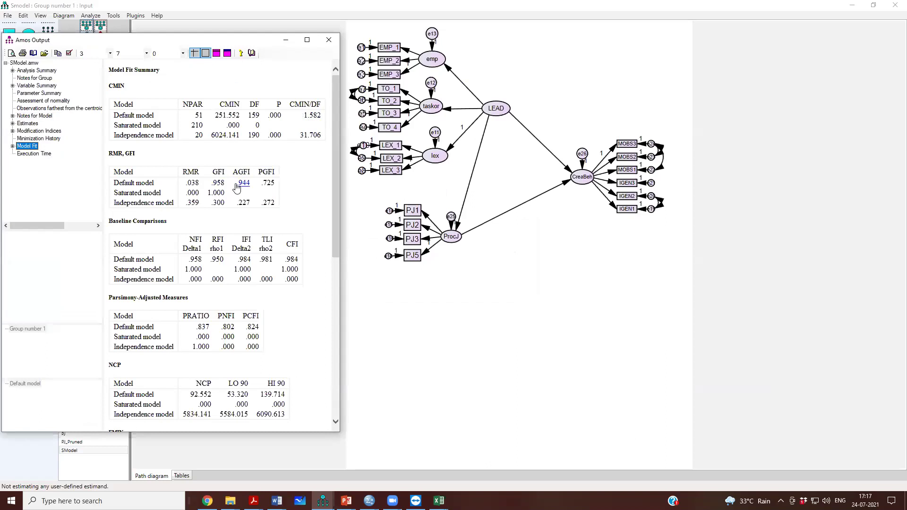
scroll(282, 271, down, 6)
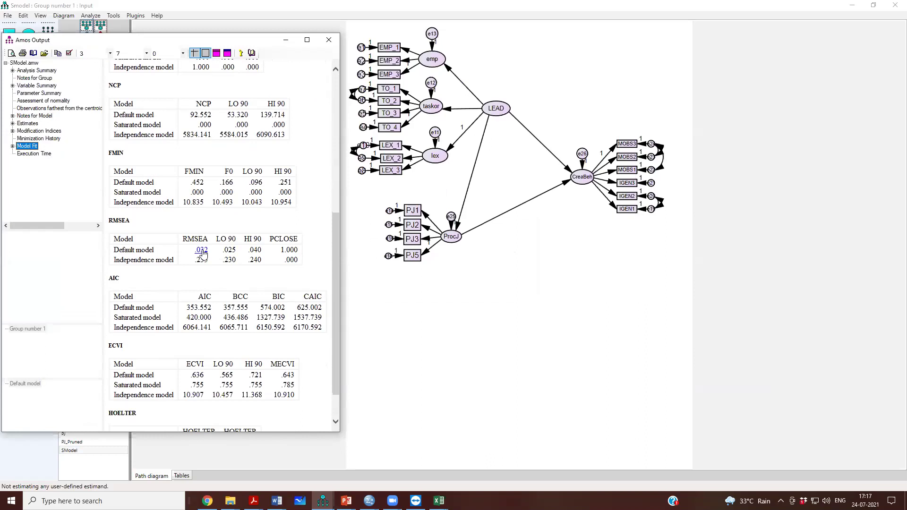
scroll(202, 253, up, 6)
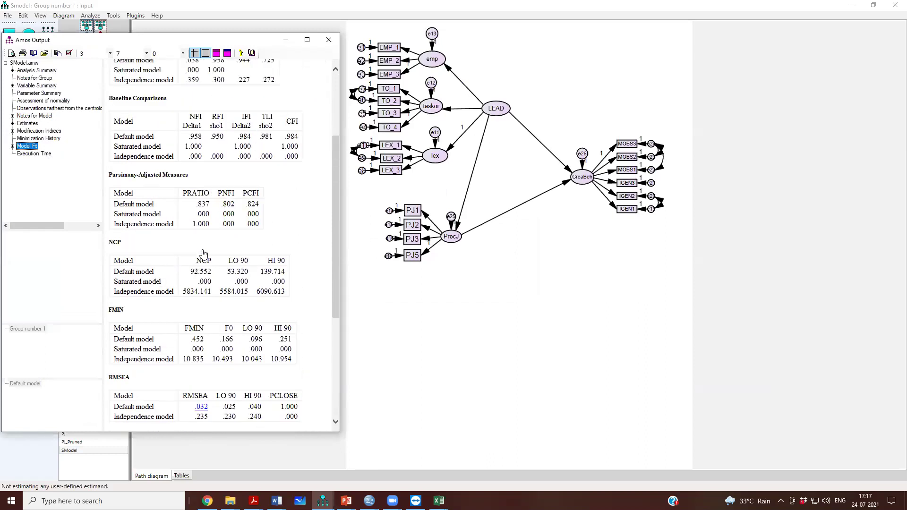
click(28, 116)
click(27, 124)
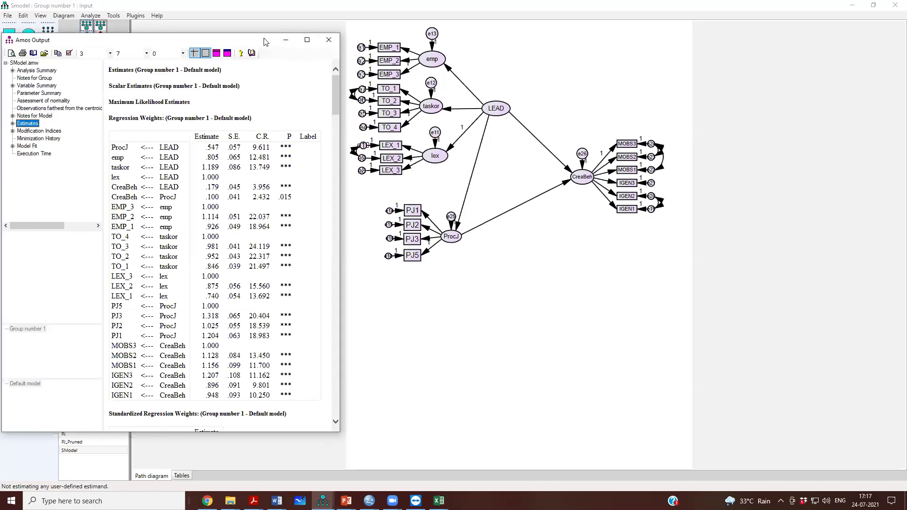
Step: Highlight the ProcJ <--- LEAD regression weight of .547 in the Estimates output
drag(265, 43, 271, 20)
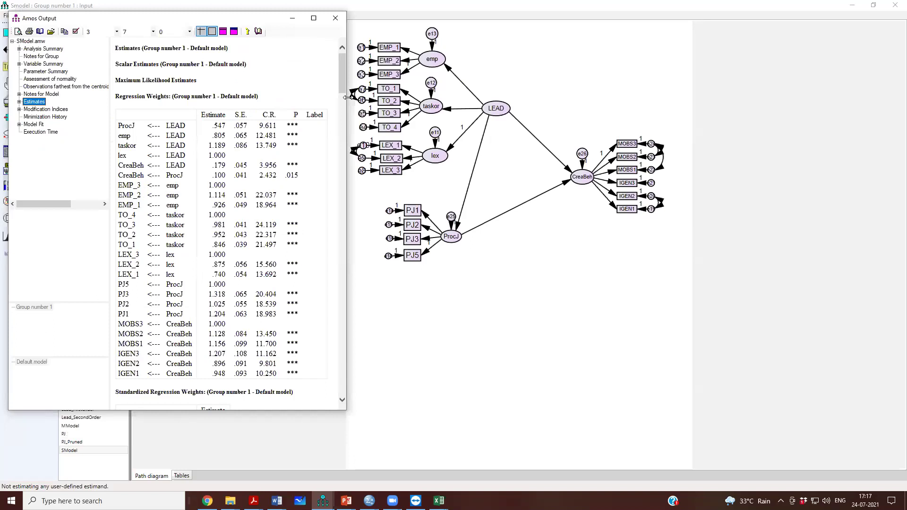
drag(347, 98, 365, 98)
scroll(293, 188, down, 6)
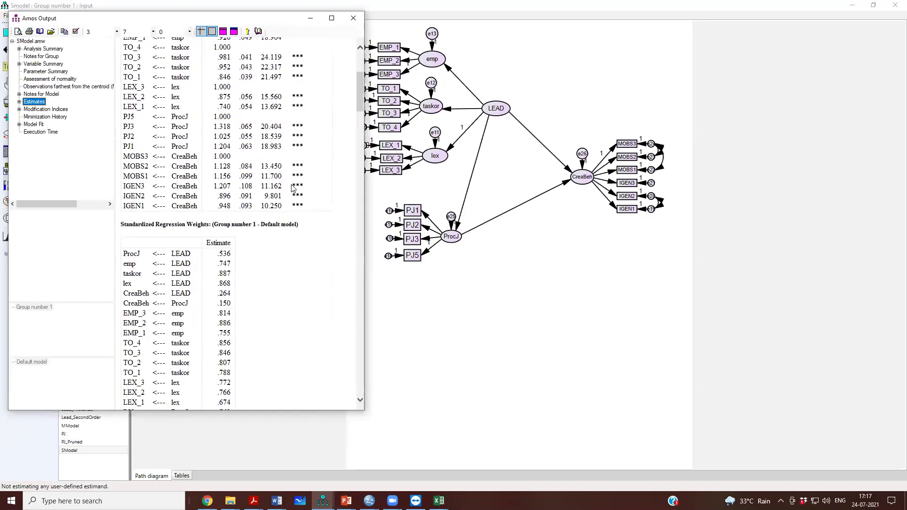
scroll(293, 188, up, 4)
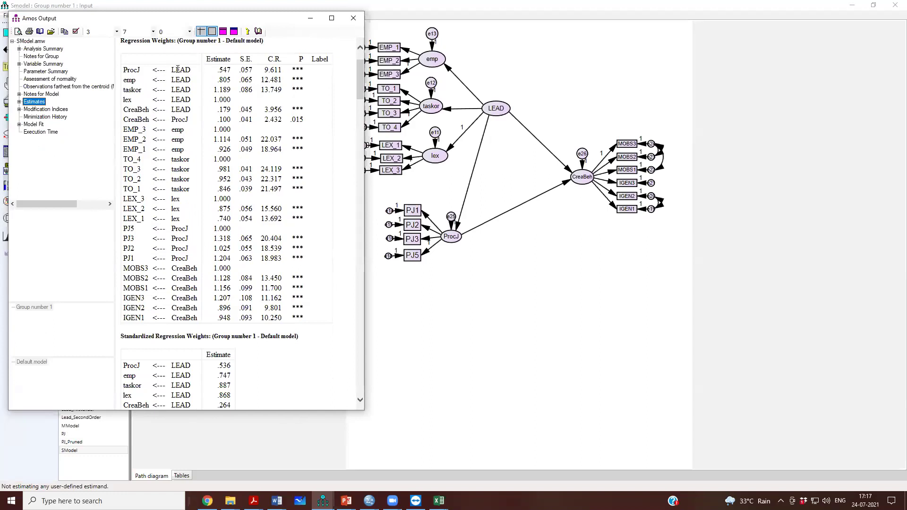
drag(187, 70, 144, 71)
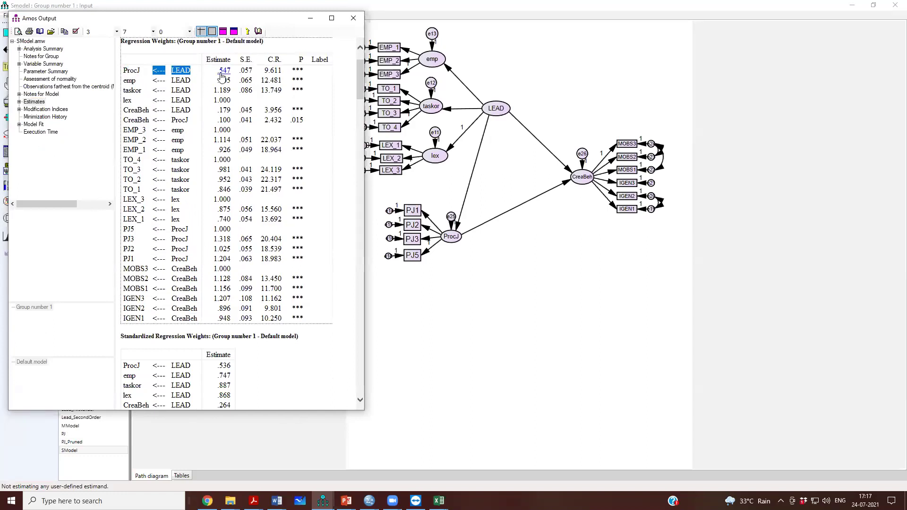
scroll(226, 77, up, 2)
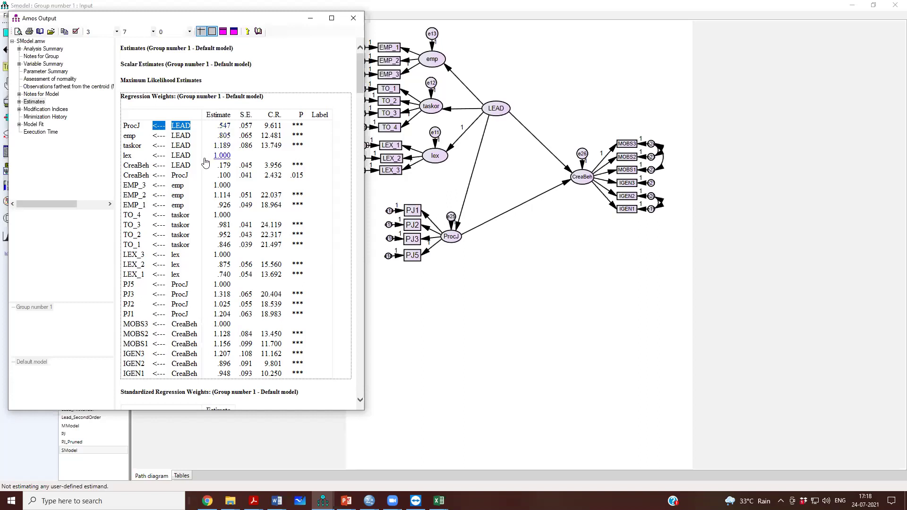
Step: Select the CreaBeh <--- LEAD weight, then scroll to standardized weights showing LEAD→CreaBeh .264
drag(189, 166, 124, 165)
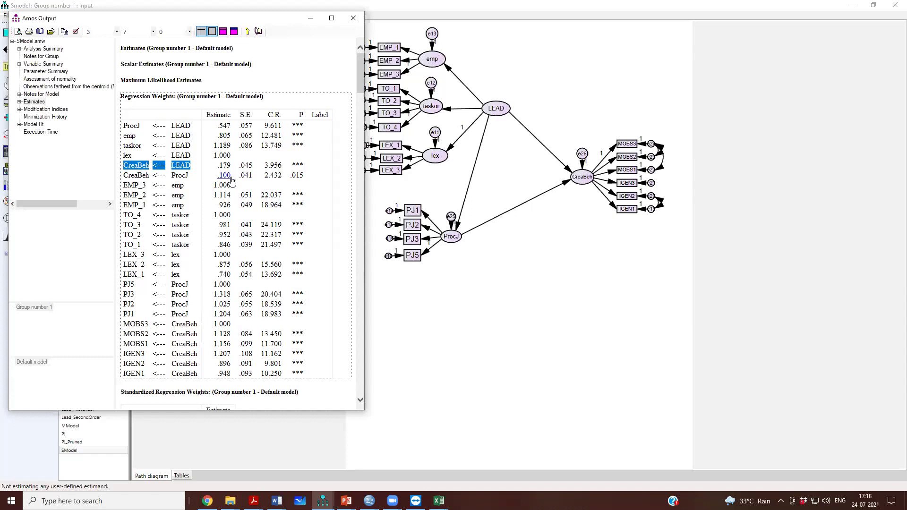
scroll(224, 184, down, 10)
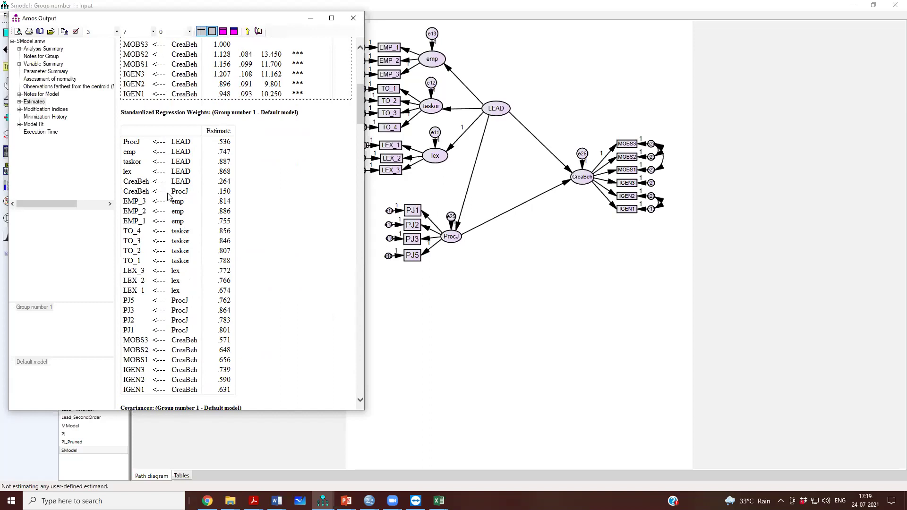
Step: Scroll down to Squared Multiple Correlations: ProcJ .287 and CreaBeh .135
scroll(233, 202, down, 10)
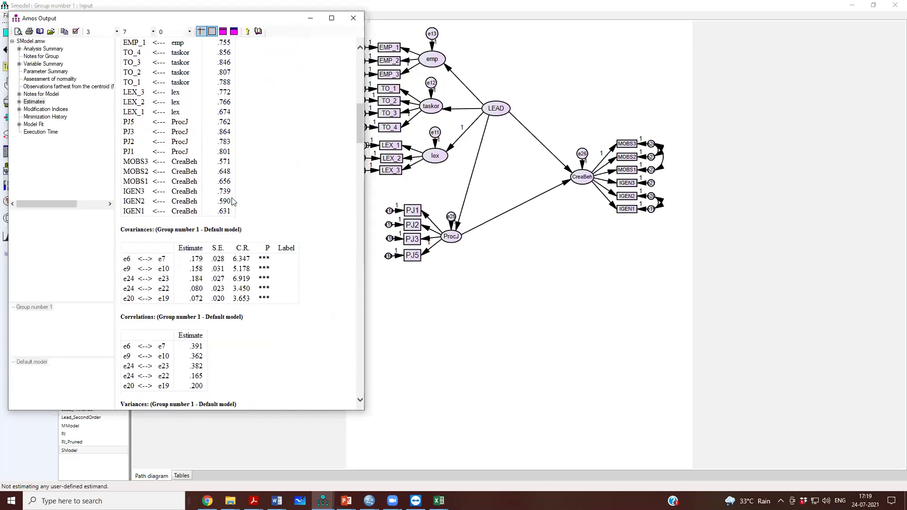
scroll(232, 202, down, 4)
scroll(232, 201, down, 12)
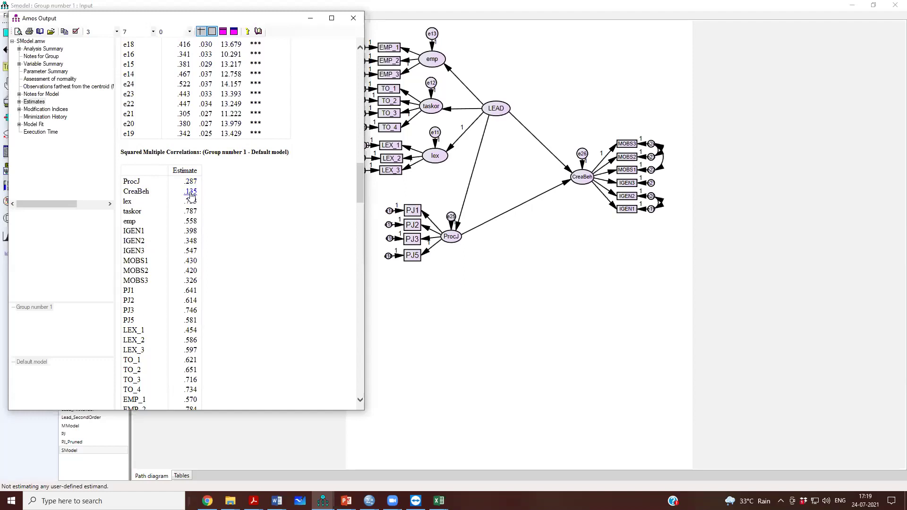
Step: Scroll through the total, direct and indirect effects tables, then minimize the output window
scroll(190, 195, down, 12)
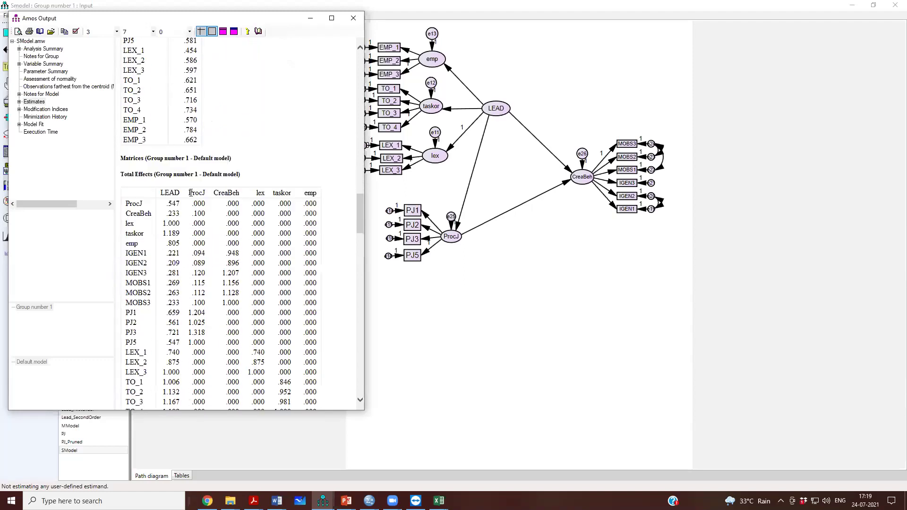
scroll(190, 195, down, 3)
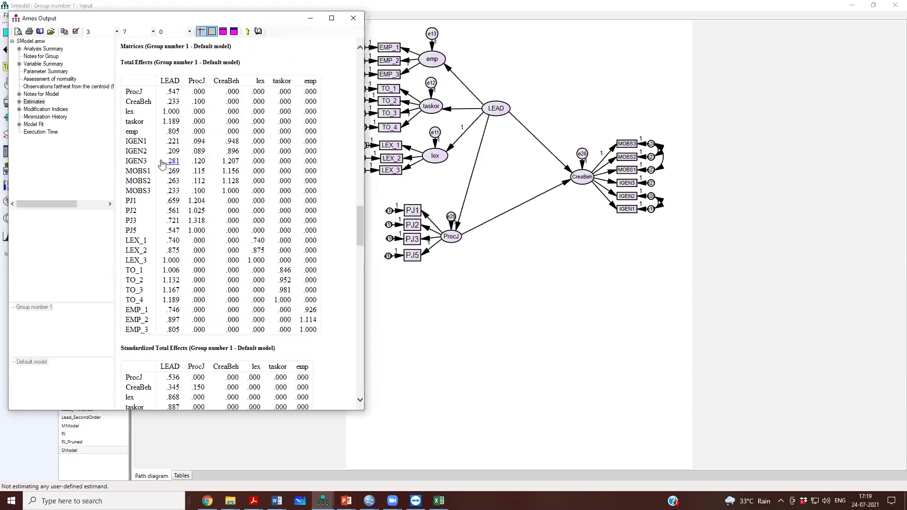
scroll(186, 240, down, 10)
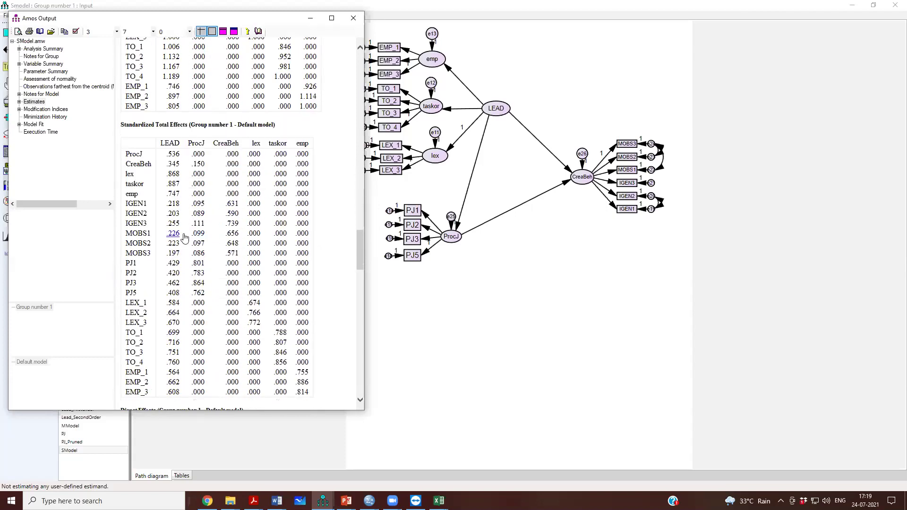
scroll(185, 237, down, 16)
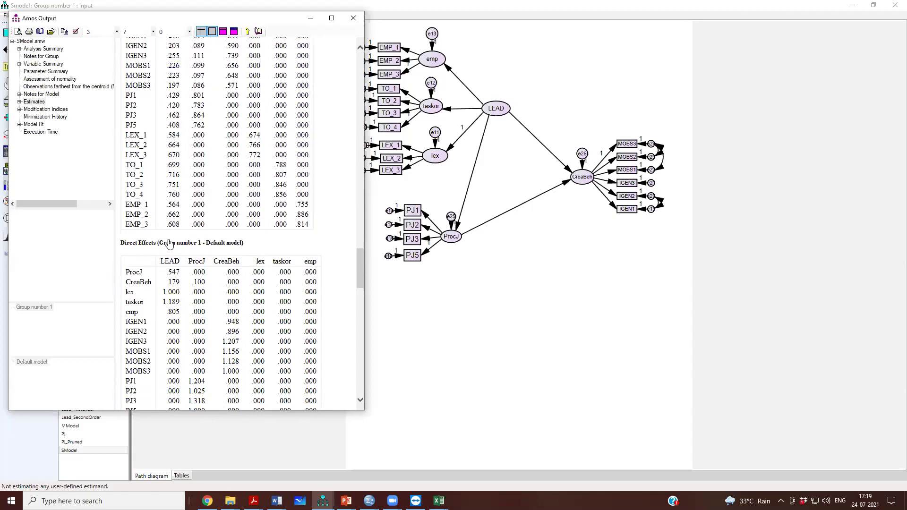
scroll(166, 245, down, 11)
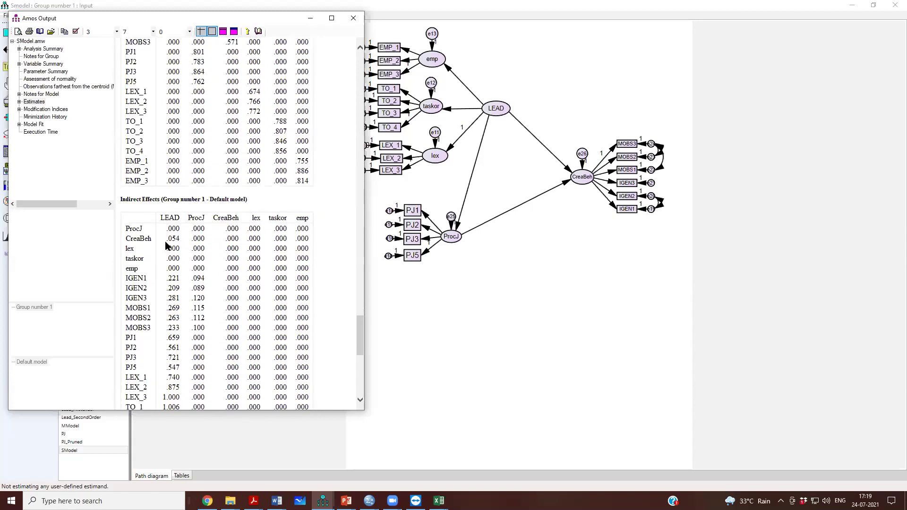
scroll(166, 246, down, 2)
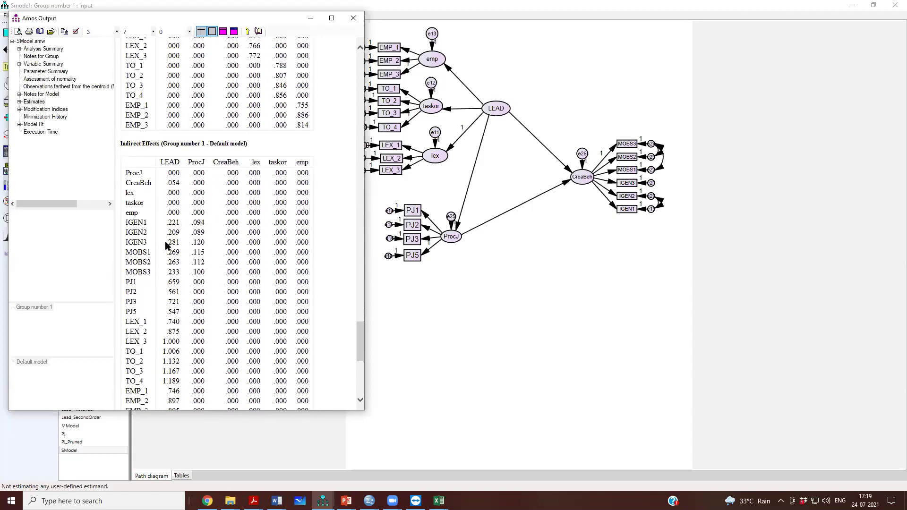
scroll(166, 245, down, 11)
scroll(166, 246, down, 1)
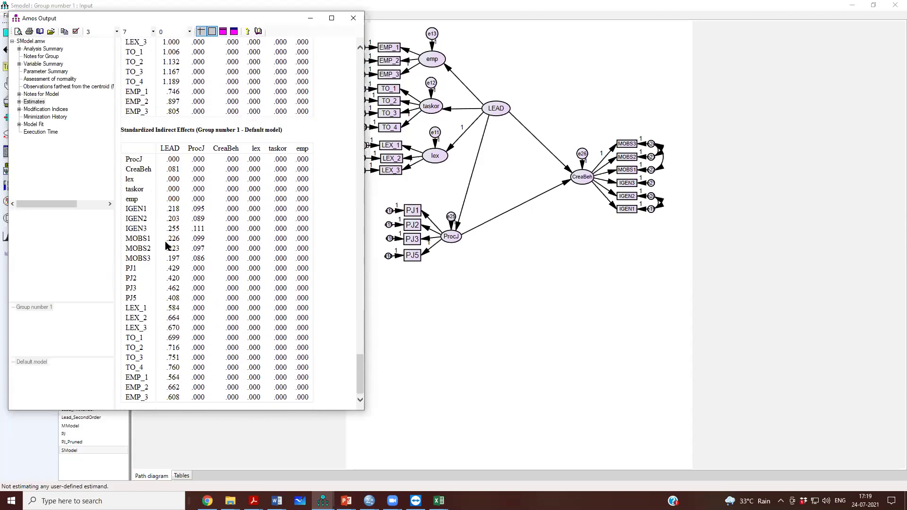
click(310, 19)
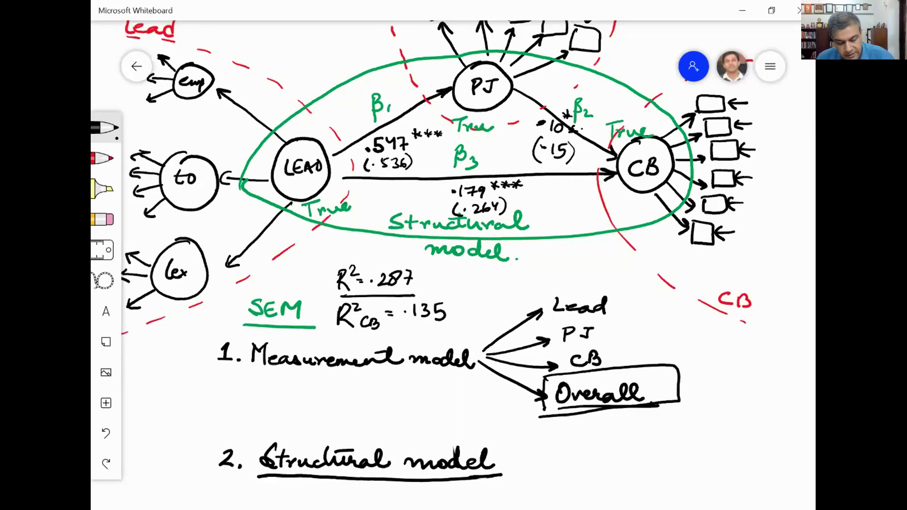
Step: Box .547 (.536), .179 (.264) and .10 (.15) in red, and subscript the .287 R² with PJ
click(104, 159)
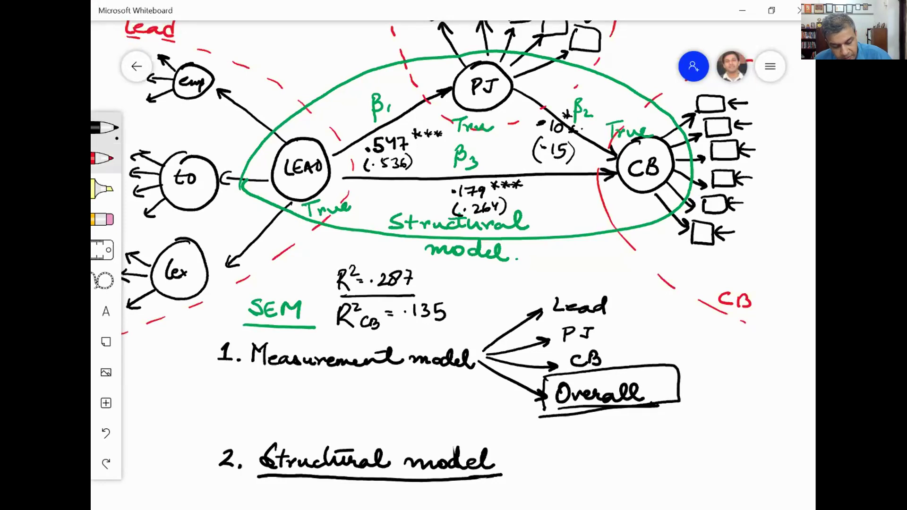
mouse_move(356, 125)
mouse_down()
mouse_move(359, 180)
mouse_move(417, 178)
mouse_move(450, 117)
mouse_move(359, 119)
mouse_up()
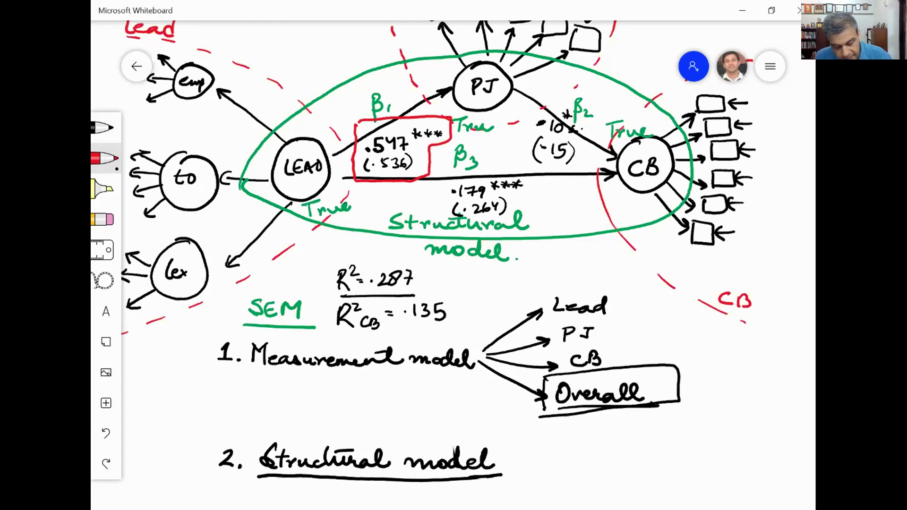
mouse_move(440, 179)
mouse_down()
mouse_move(439, 211)
mouse_move(454, 216)
mouse_move(530, 213)
mouse_move(533, 185)
mouse_move(483, 178)
mouse_up()
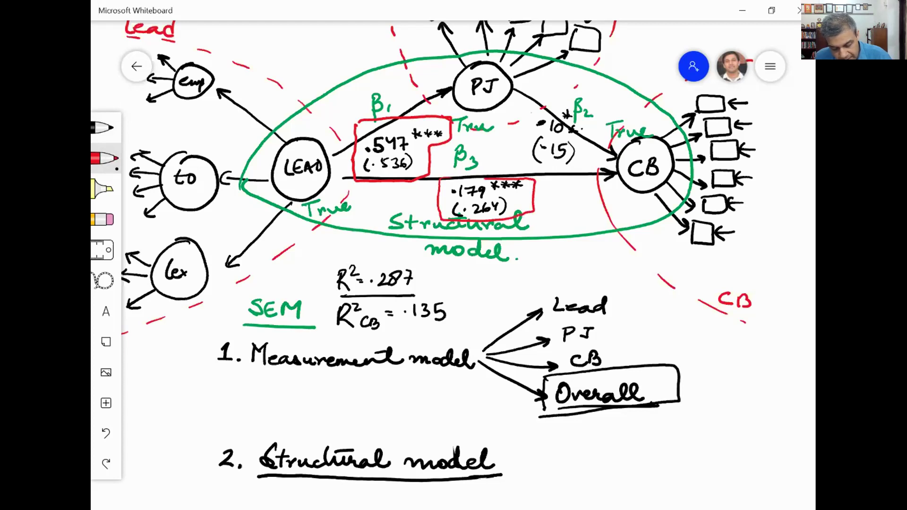
mouse_move(532, 113)
mouse_down()
mouse_move(524, 137)
mouse_move(578, 164)
mouse_move(600, 112)
mouse_move(531, 121)
mouse_move(533, 129)
mouse_up()
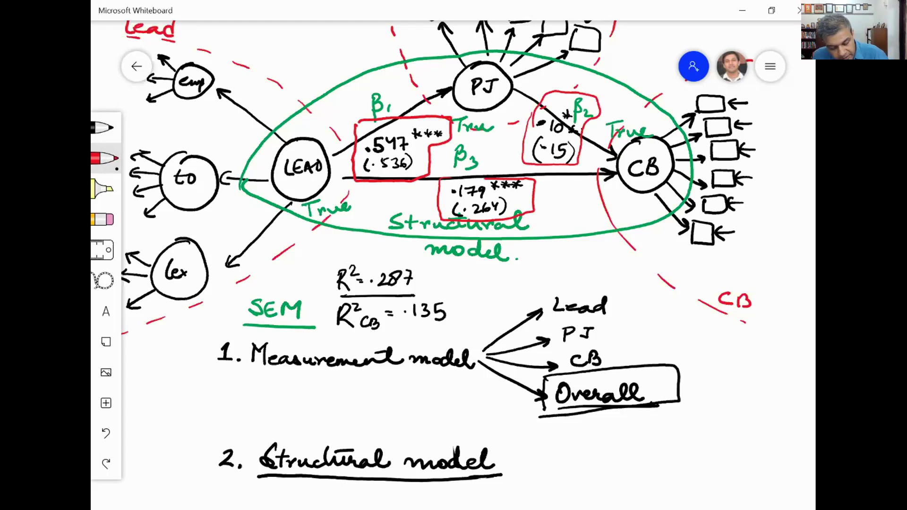
mouse_move(357, 285)
mouse_down()
mouse_move(357, 295)
mouse_move(377, 285)
mouse_up()
drag(372, 285, 363, 293)
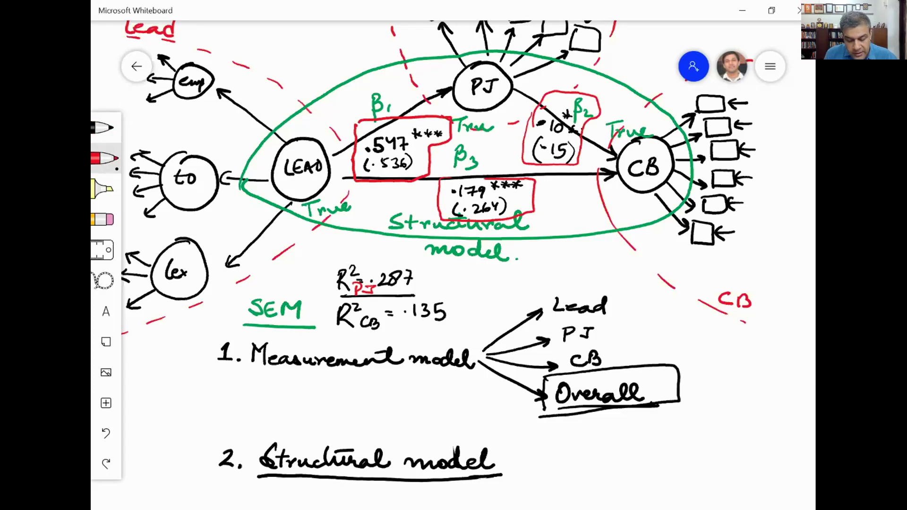
Step: Zoom the whiteboard canvas out to 67% so the whole annotated SEM diagram fits with space above
scroll(543, 398, down, 3)
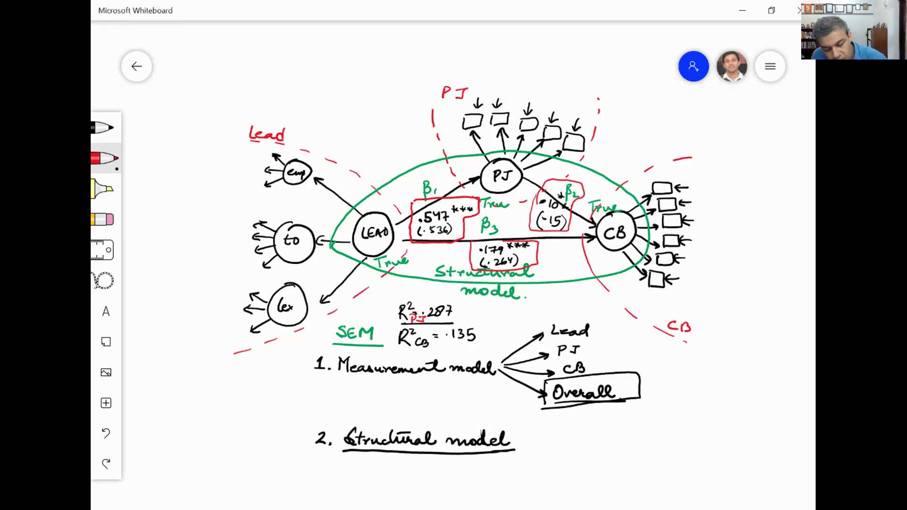
Step: Handwrite 'SEM = MM + SM' in red above the diagram and underline it
mouse_move(279, 49)
mouse_down()
mouse_move(261, 66)
mouse_move(295, 65)
mouse_move(293, 57)
mouse_up()
drag(284, 49, 295, 47)
mouse_move(305, 61)
mouse_down()
mouse_move(308, 47)
mouse_move(319, 60)
mouse_move(335, 49)
mouse_up()
drag(328, 54, 440, 45)
mouse_move(431, 37)
mouse_down()
mouse_move(427, 55)
mouse_move(492, 39)
mouse_move(495, 58)
mouse_up()
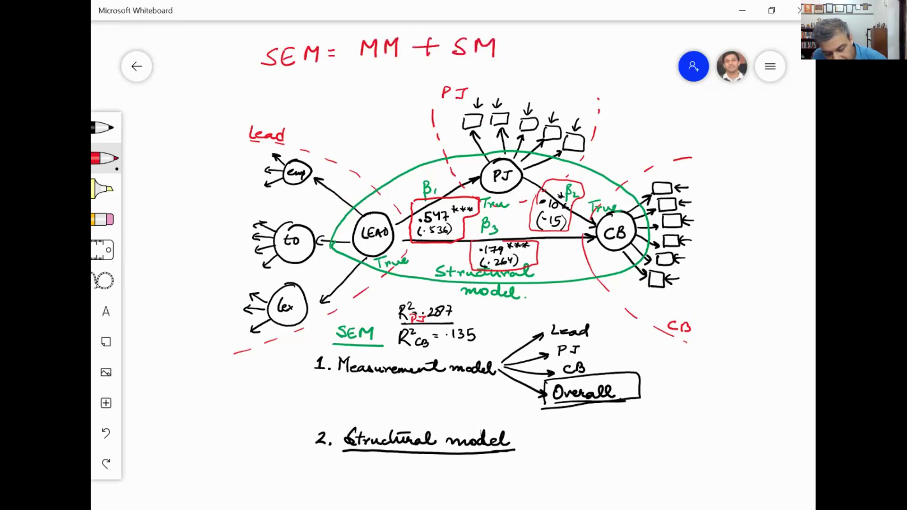
drag(246, 83, 520, 74)
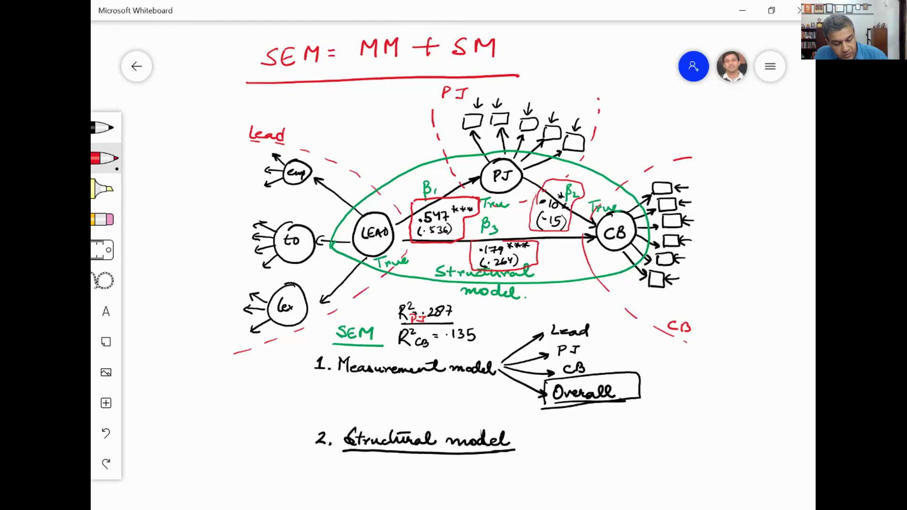
Step: Start the fit index list below the diagram with 'χ²df; CFI; GFI'
drag(189, 471, 211, 483)
mouse_move(202, 468)
mouse_down()
mouse_move(193, 494)
mouse_move(216, 473)
mouse_move(227, 476)
mouse_move(235, 505)
mouse_move(254, 498)
mouse_up()
mouse_move(282, 474)
mouse_down()
mouse_move(271, 485)
mouse_move(288, 490)
mouse_move(298, 474)
mouse_move(298, 481)
mouse_up()
mouse_move(303, 476)
mouse_down()
mouse_move(315, 473)
mouse_move(307, 488)
mouse_up()
drag(301, 490, 315, 487)
mouse_move(325, 486)
mouse_down()
mouse_move(320, 495)
mouse_move(355, 486)
mouse_up()
mouse_move(358, 472)
mouse_down()
mouse_move(367, 468)
mouse_move(368, 477)
mouse_up()
mouse_move(372, 474)
mouse_down()
mouse_move(383, 472)
mouse_move(377, 485)
mouse_up()
drag(372, 487, 387, 486)
mouse_move(396, 487)
mouse_down()
mouse_move(391, 496)
mouse_move(395, 477)
mouse_up()
Step: Complete the fit index list with '; RMSEA; χ²/df'
drag(413, 469, 410, 486)
drag(413, 469, 429, 487)
mouse_move(433, 485)
mouse_down()
mouse_move(443, 470)
mouse_move(447, 486)
mouse_move(466, 488)
mouse_up()
mouse_move(466, 479)
mouse_down()
mouse_move(488, 468)
mouse_move(497, 486)
mouse_up()
drag(485, 480, 510, 480)
mouse_move(509, 488)
mouse_down()
mouse_move(528, 475)
mouse_move(548, 490)
mouse_move(528, 498)
mouse_up()
drag(548, 468, 560, 472)
mouse_move(573, 462)
mouse_down()
mouse_move(560, 500)
mouse_move(581, 467)
mouse_move(581, 496)
mouse_up()
mouse_move(595, 474)
mouse_down()
mouse_move(588, 503)
mouse_move(599, 486)
mouse_up()
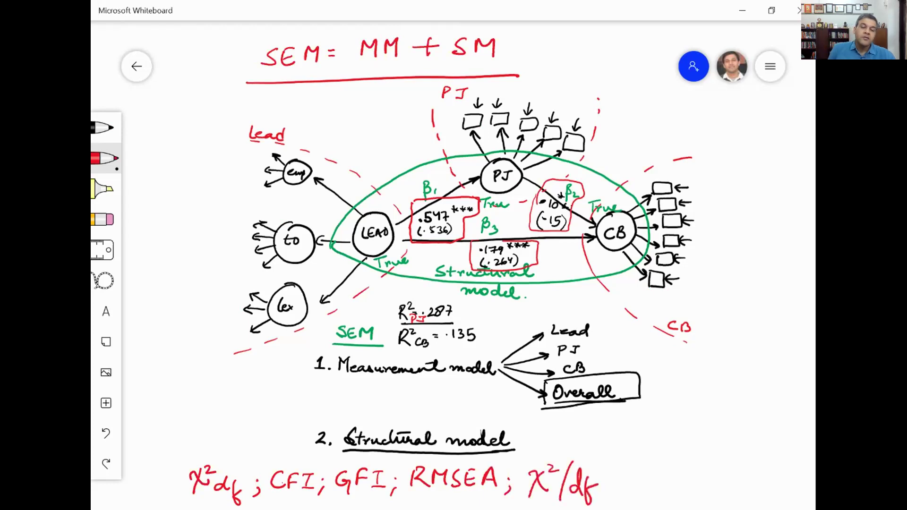